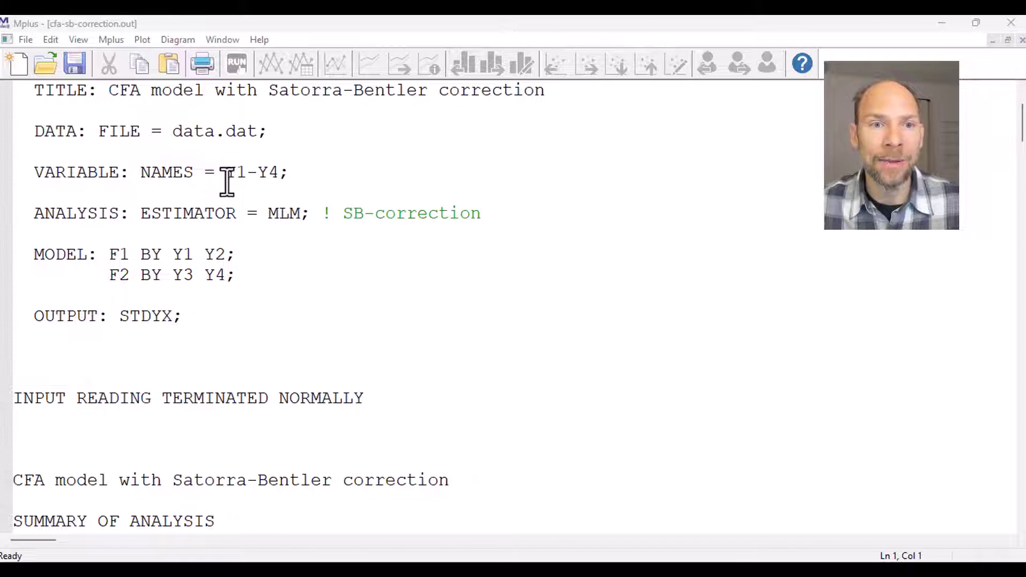
# Highlight the variable names Y1-Y4, the F1 and F2 model statements, and the ESTIMATOR = MLM command in the input section.
pyautogui.moveTo(227, 176); pyautogui.dragTo(284, 177)
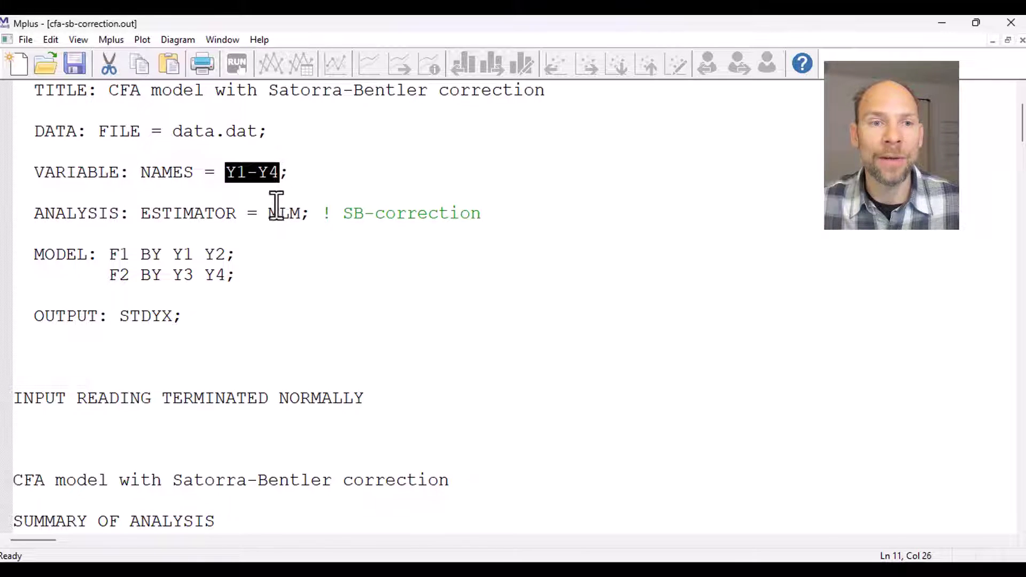
pyautogui.moveTo(110, 256); pyautogui.dragTo(231, 293)
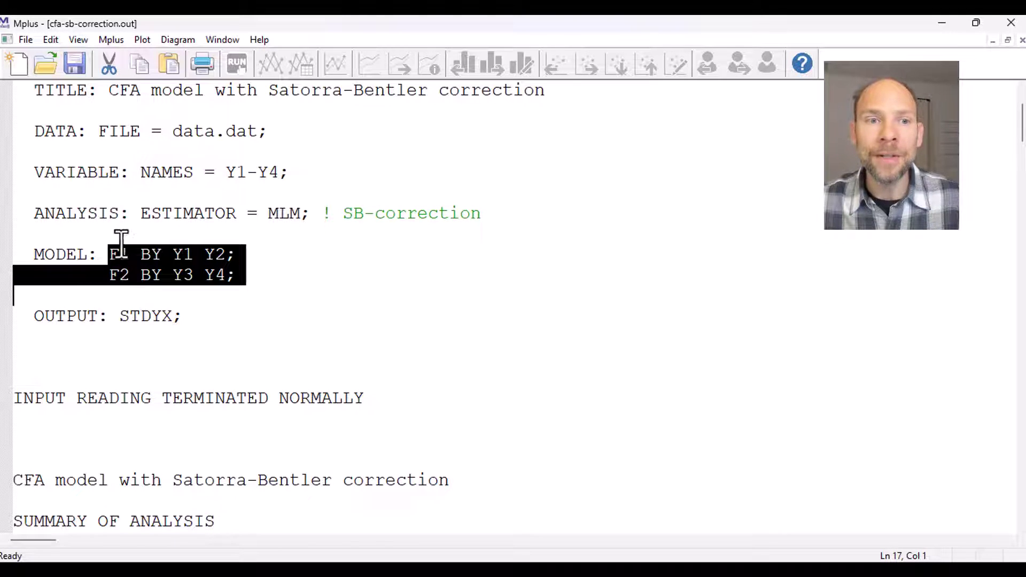
pyautogui.moveTo(35, 214); pyautogui.dragTo(312, 213)
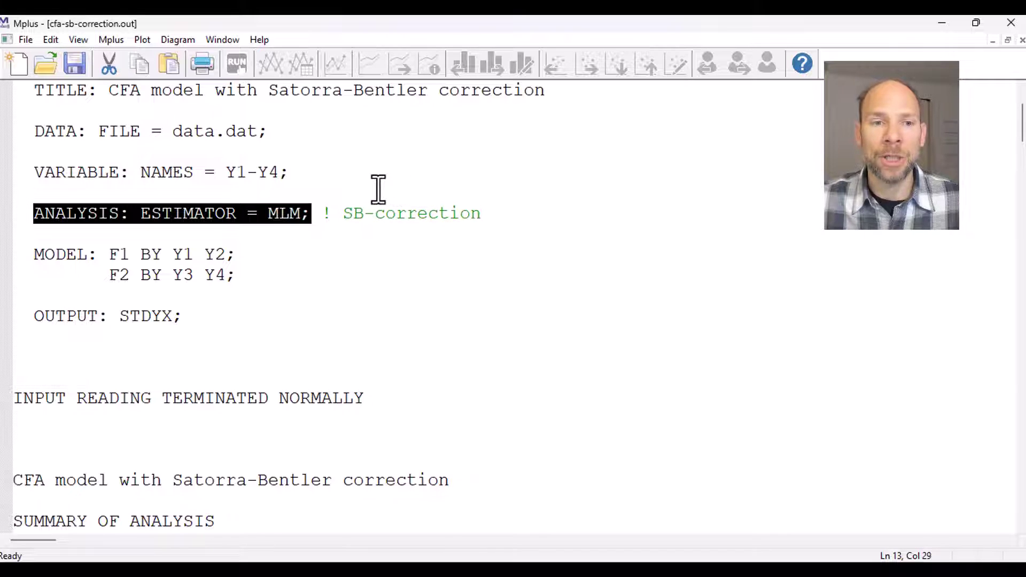
# Review the analysis summary, highlighting its Estimator line, and examine the univariate sample statistics down to the start of the model fit information.
pyautogui.scroll(-8, 372, 216)
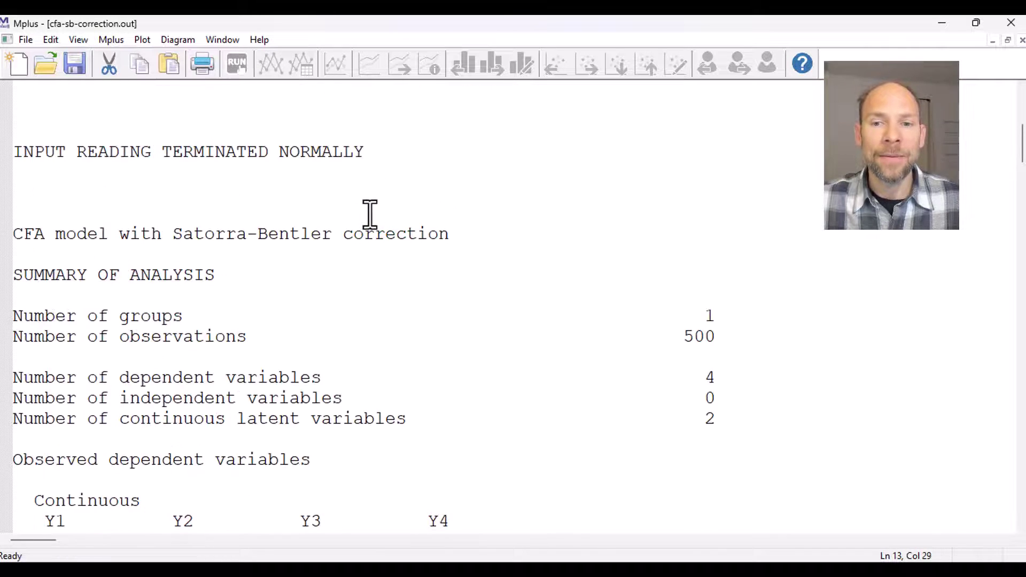
pyautogui.scroll(-2, 368, 203)
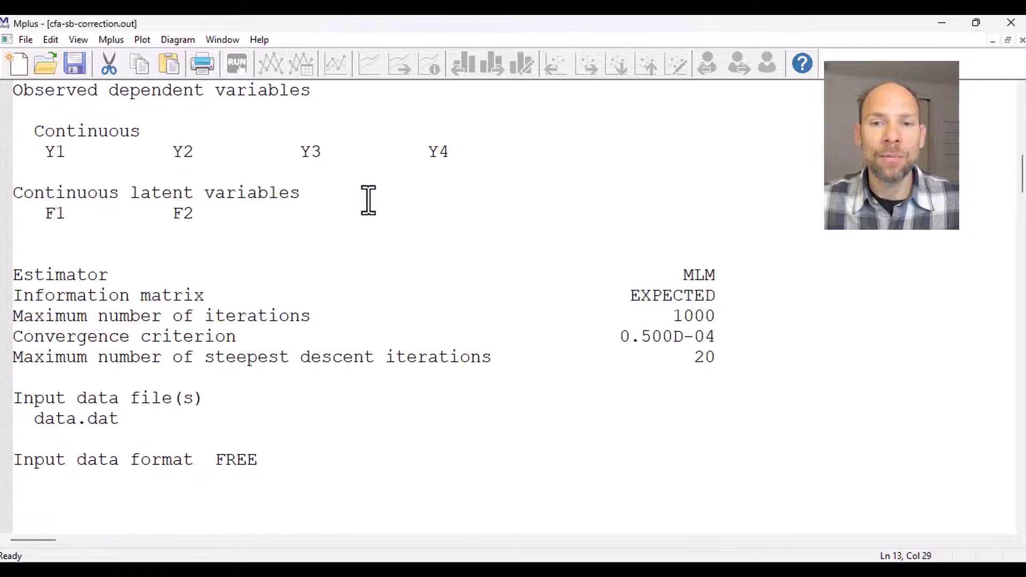
pyautogui.moveTo(747, 280); pyautogui.dragTo(12, 280)
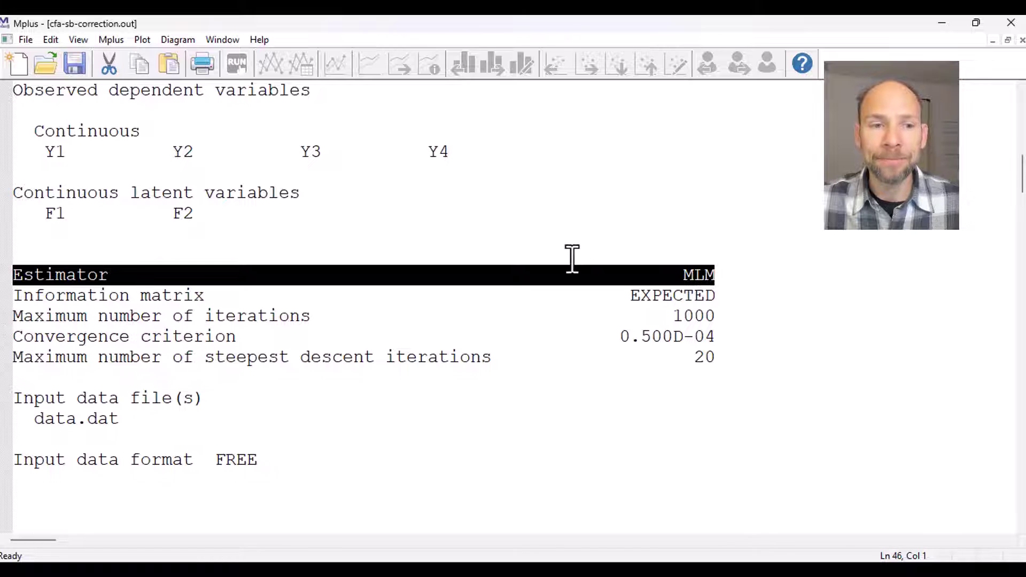
pyautogui.scroll(-2, 572, 260)
pyautogui.scroll(-4, 572, 259)
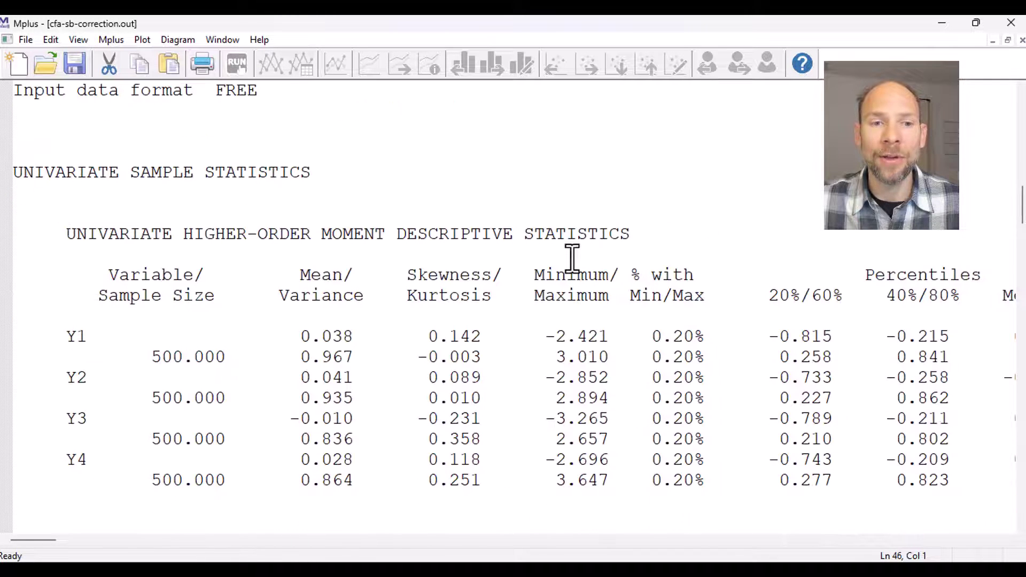
pyautogui.scroll(-2, 522, 221)
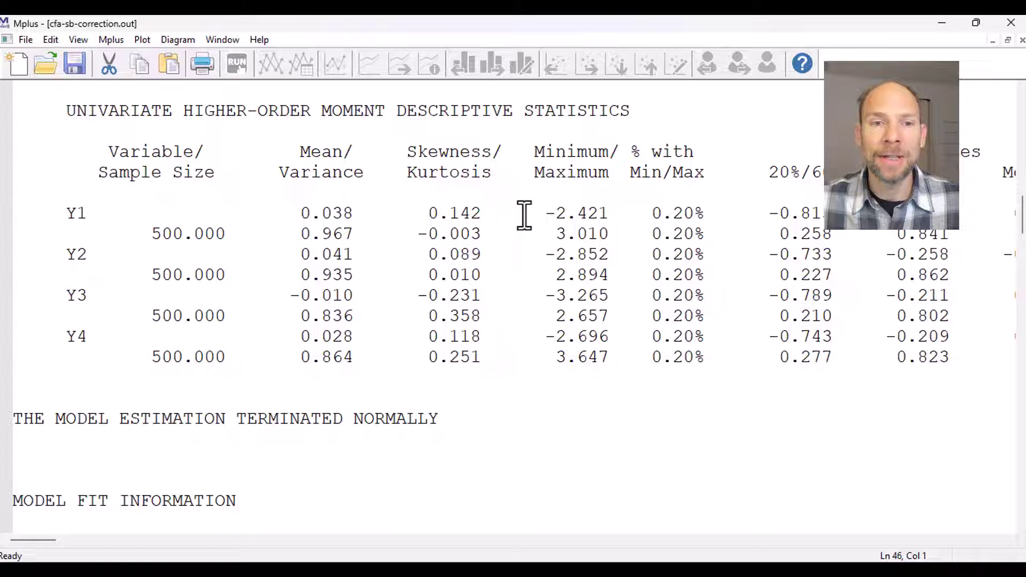
pyautogui.scroll(-2, 355, 264)
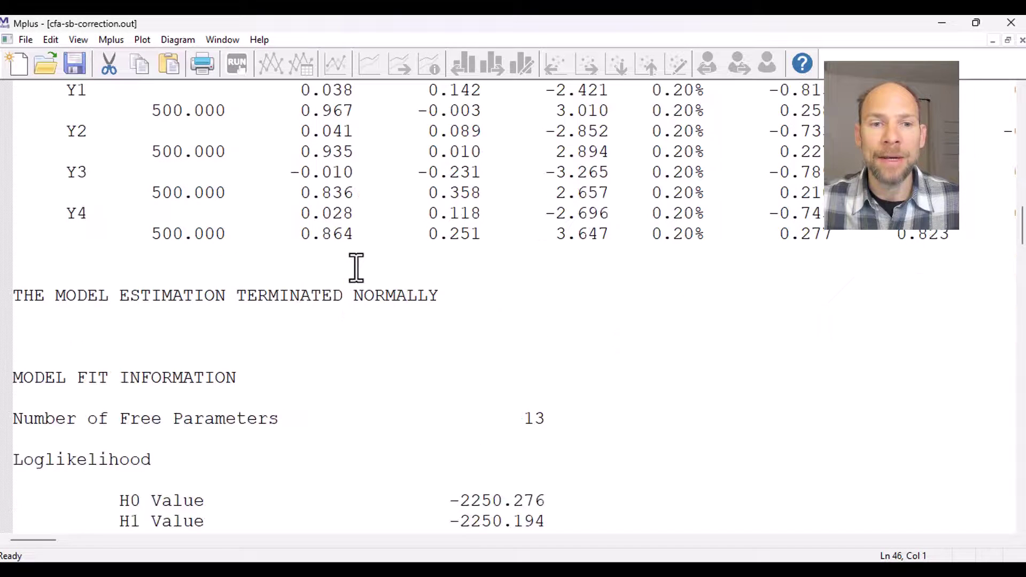
pyautogui.scroll(-2, 332, 241)
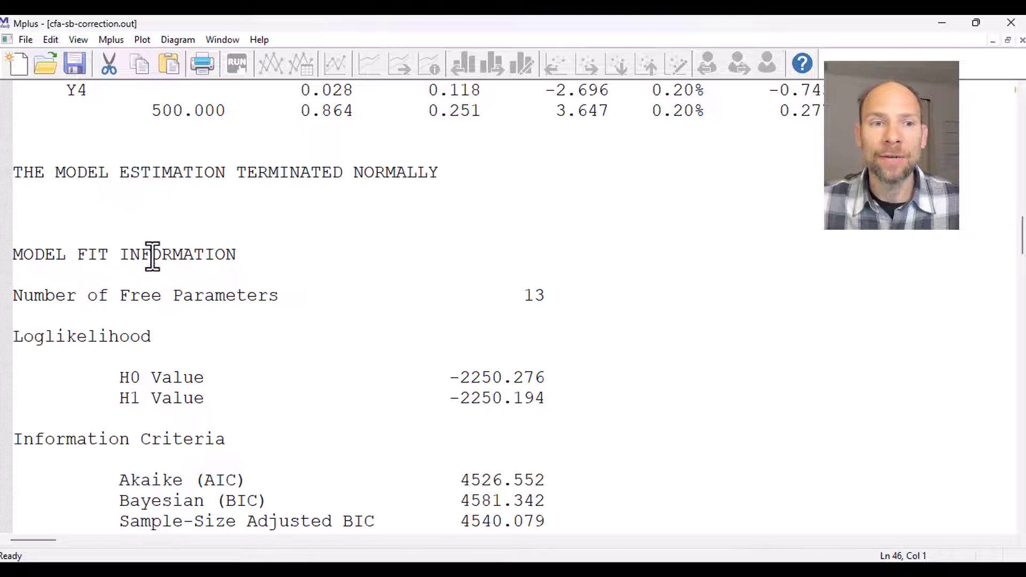
# Examine the Chi-Square Test of Model Fit, highlighting its value, the asterisk beside it and the start of the matching footnote.
pyautogui.scroll(-6, 225, 280)
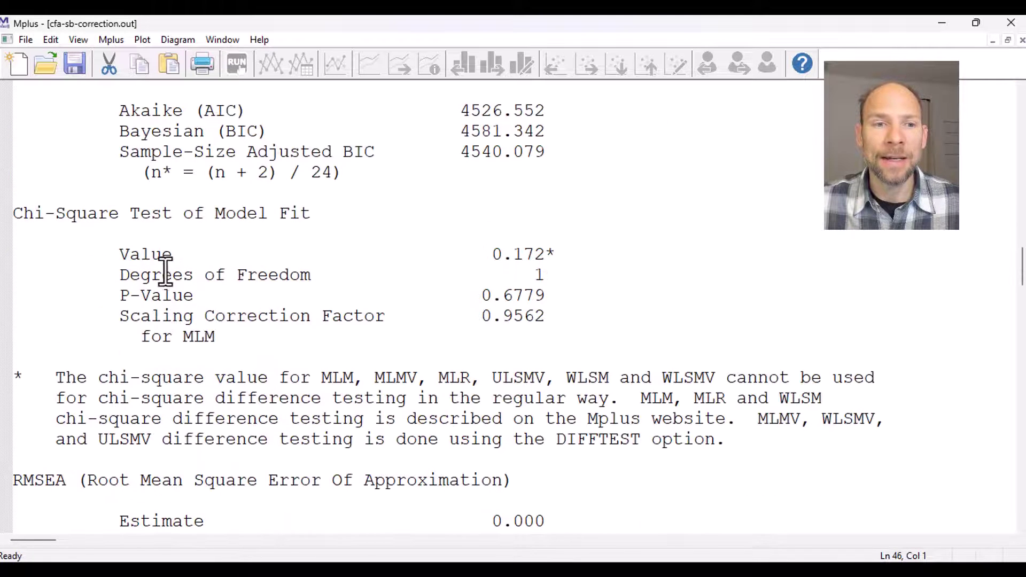
pyautogui.moveTo(120, 256); pyautogui.dragTo(557, 289)
pyautogui.click(565, 254)
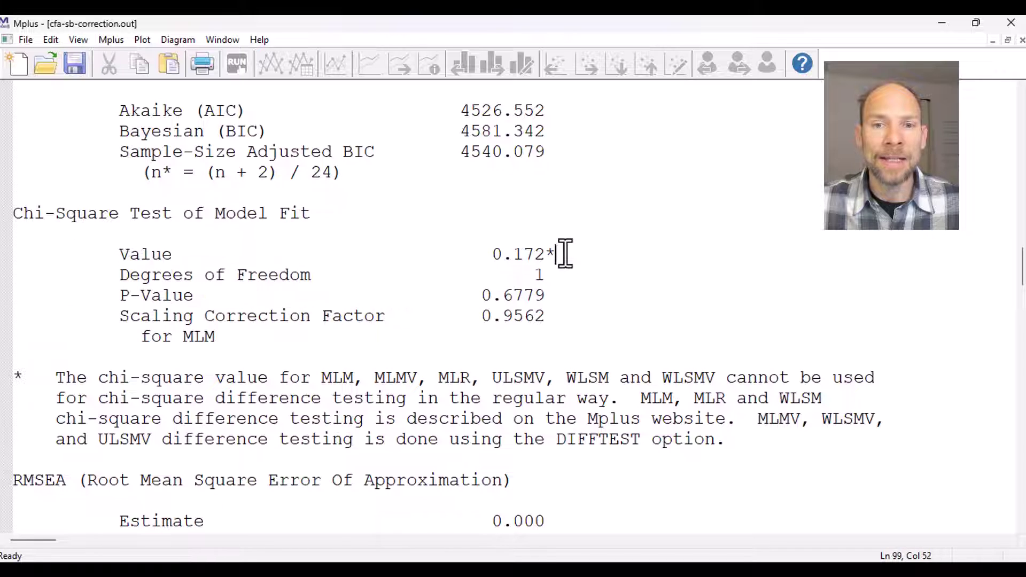
pyautogui.moveTo(565, 254); pyautogui.dragTo(547, 255)
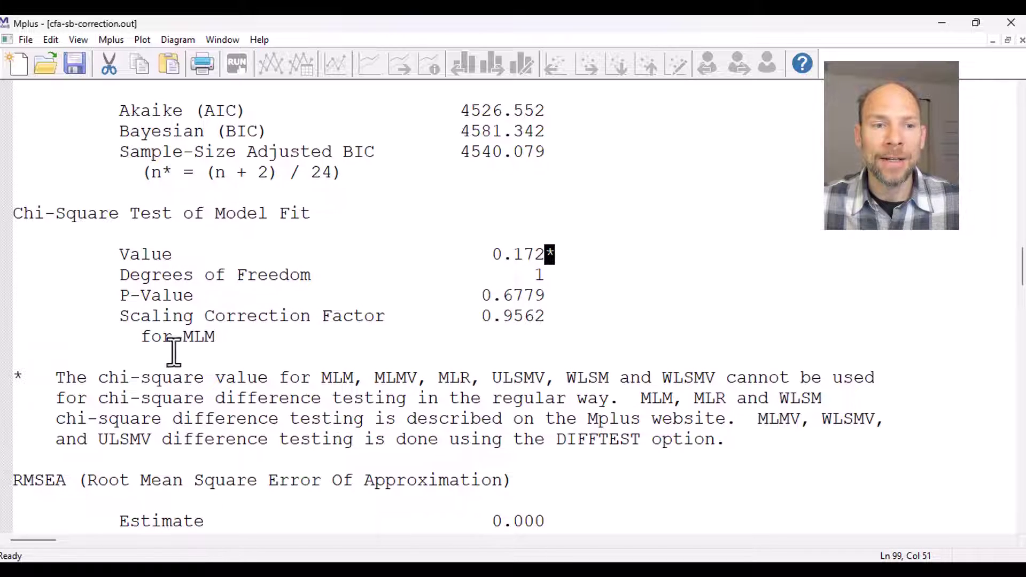
pyautogui.moveTo(13, 377); pyautogui.dragTo(68, 387)
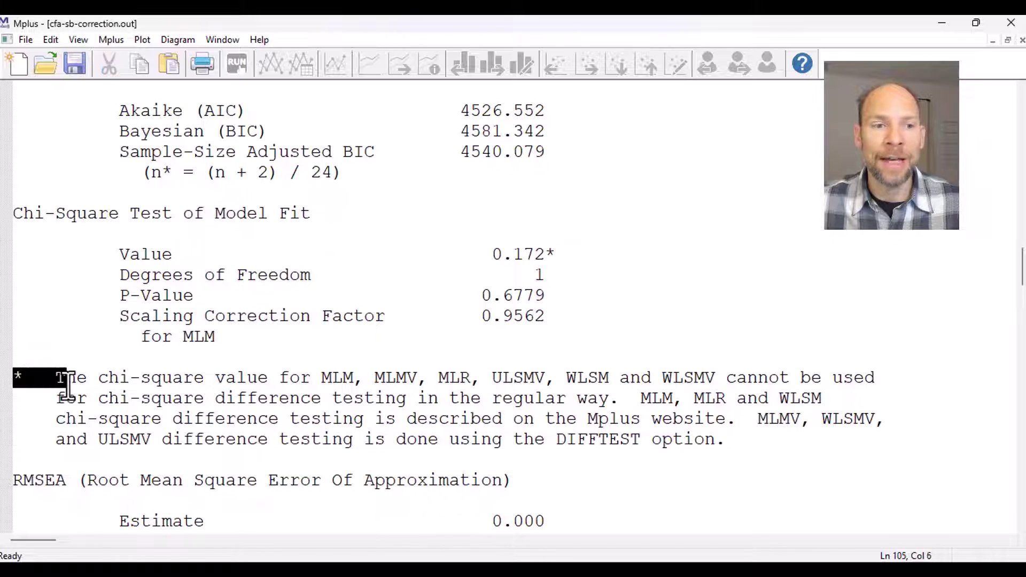
# Highlight the Scaling Correction Factor for MLM lines in the chi-square test results.
pyautogui.scroll(-2, 73, 390)
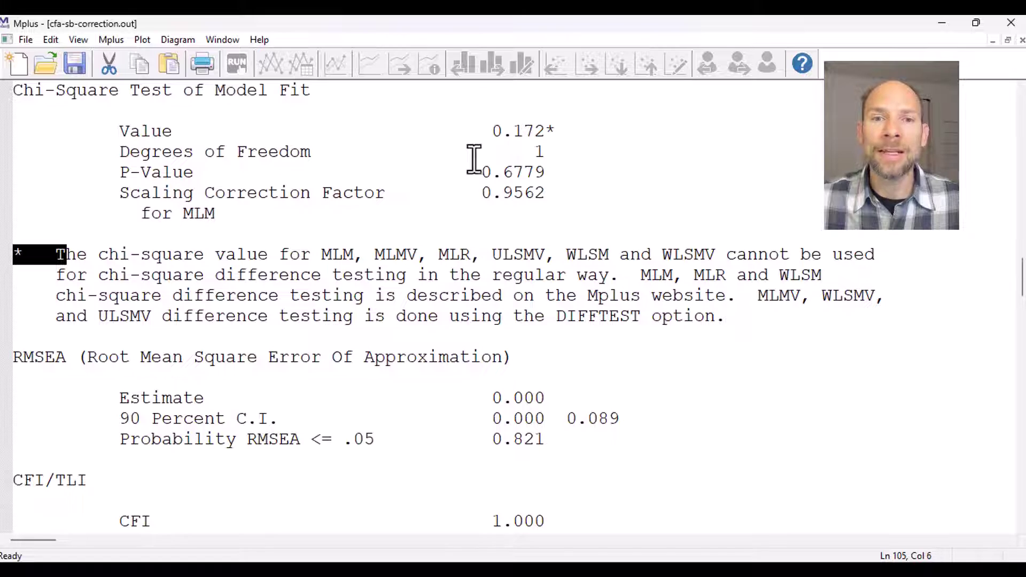
pyautogui.moveTo(545, 193); pyautogui.dragTo(120, 202)
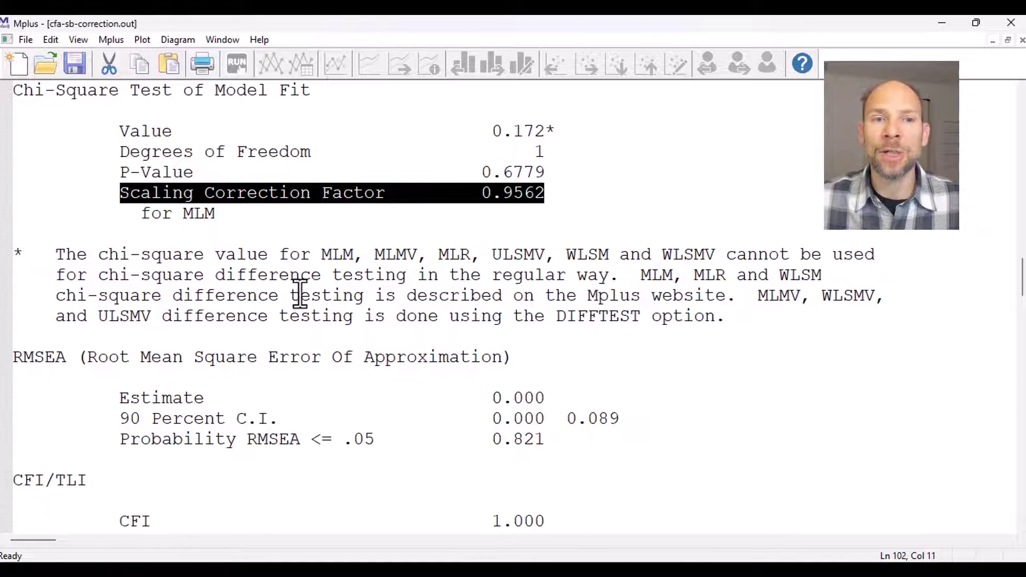
pyautogui.moveTo(225, 221); pyautogui.dragTo(119, 194)
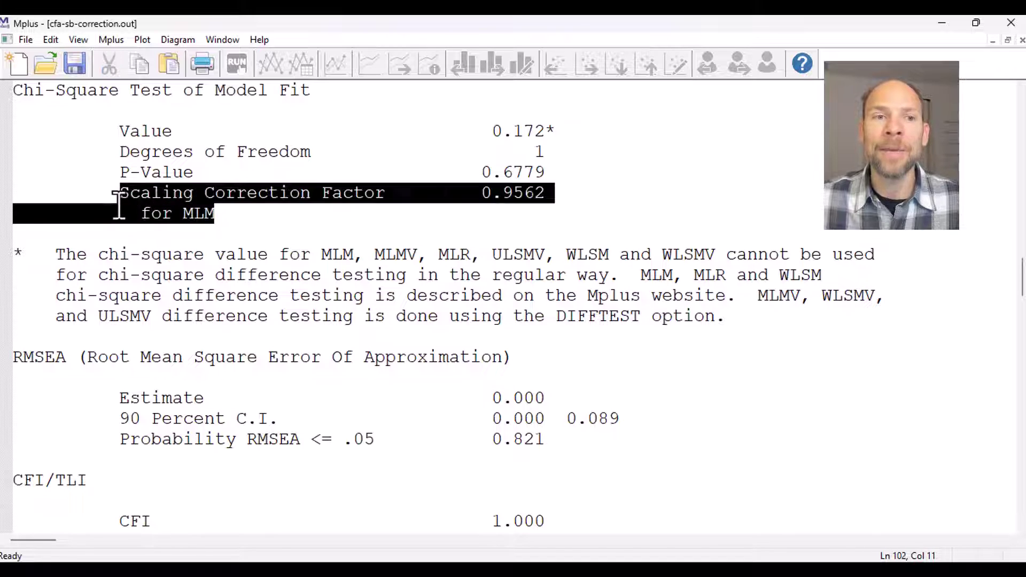
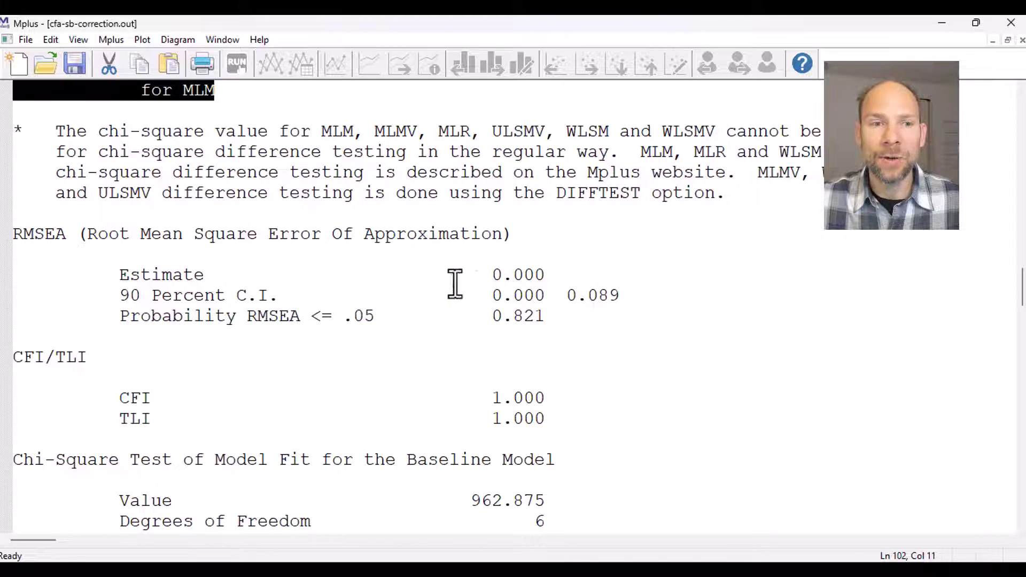
# Review the RMSEA, CFI/TLI, baseline chi-square and SRMR fit indices, plus the parameter estimates under MODEL RESULTS.
pyautogui.scroll(-2, 499, 282)
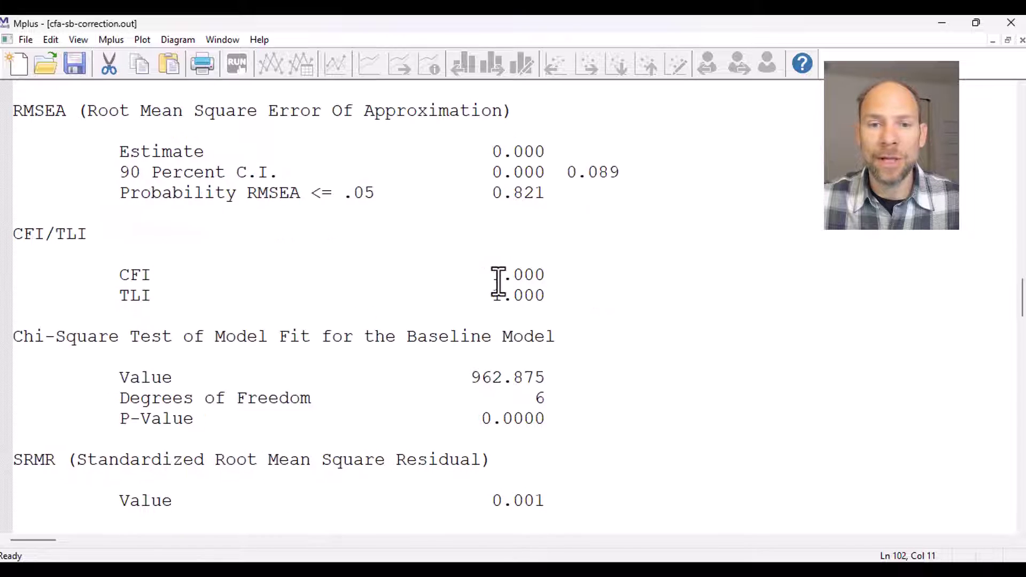
pyautogui.scroll(-2, 498, 282)
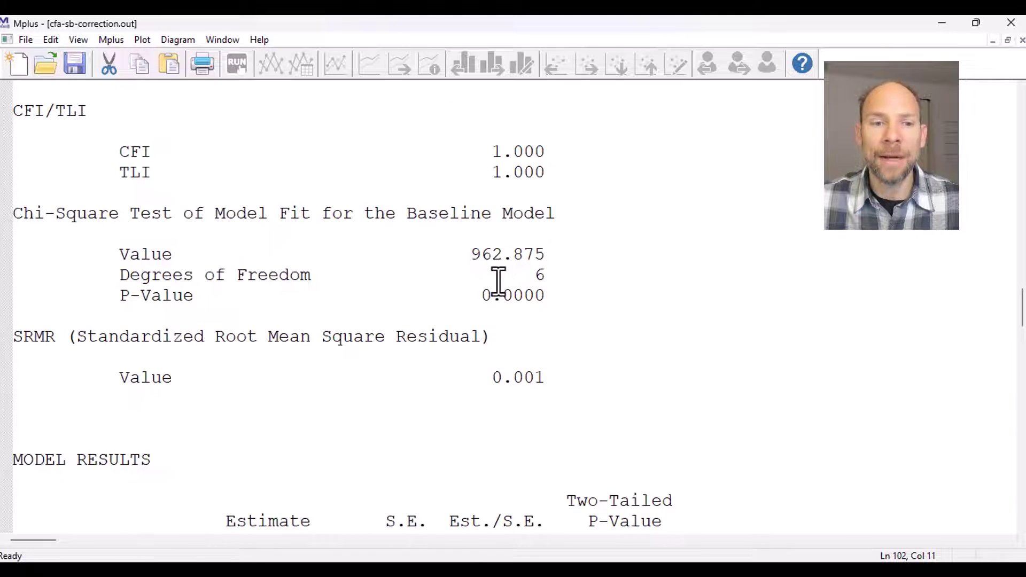
pyautogui.scroll(-4, 498, 282)
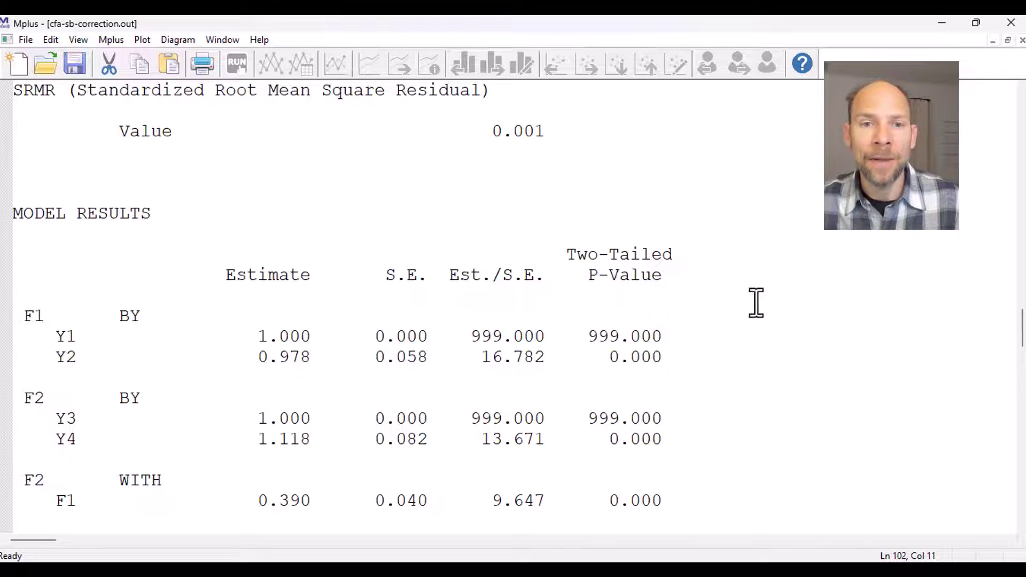
pyautogui.scroll(-2, 756, 303)
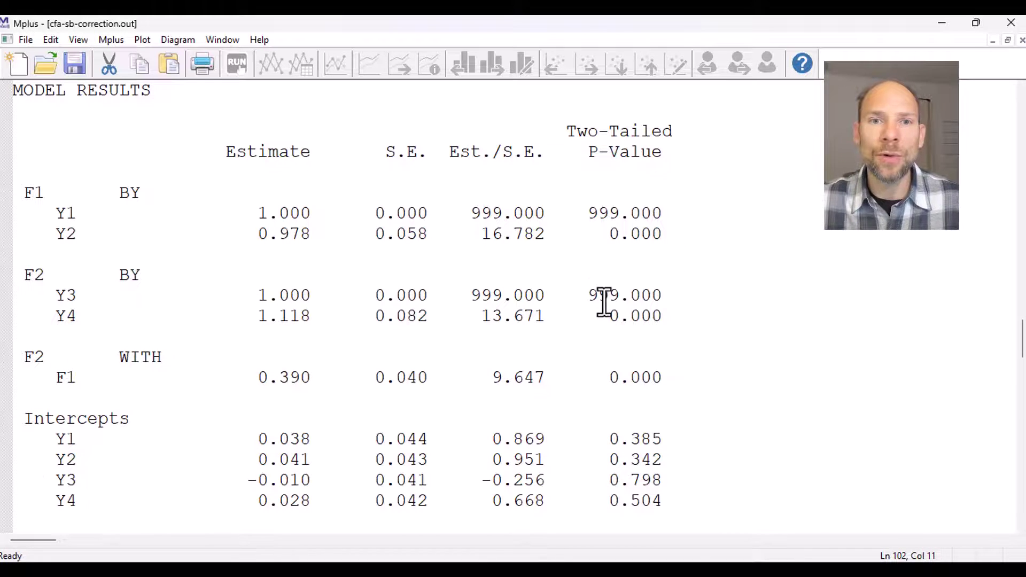
# In the ANALYSIS command, change the estimator to MLR and replace the SB-correction comment with "! correction for non-normality".
pyautogui.scroll(14, 605, 300)
pyautogui.scroll(15, 610, 300)
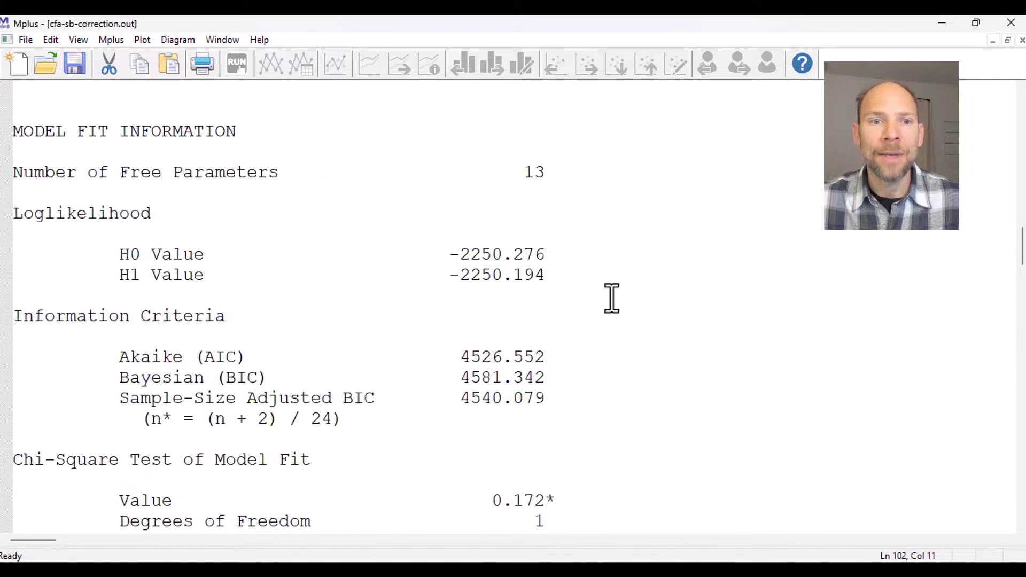
pyautogui.scroll(4, 616, 297)
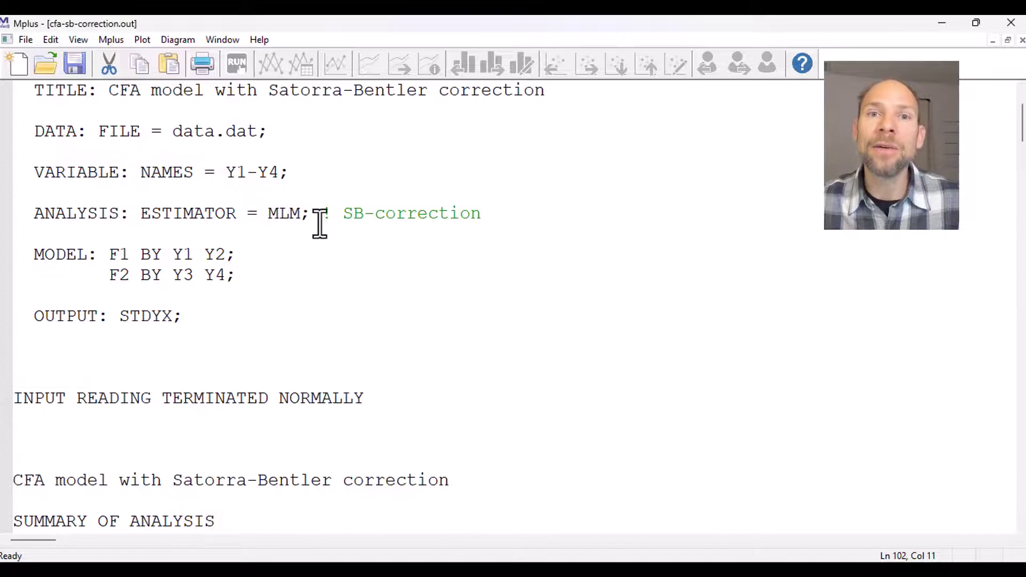
pyautogui.moveTo(518, 214); pyautogui.dragTo(293, 215)
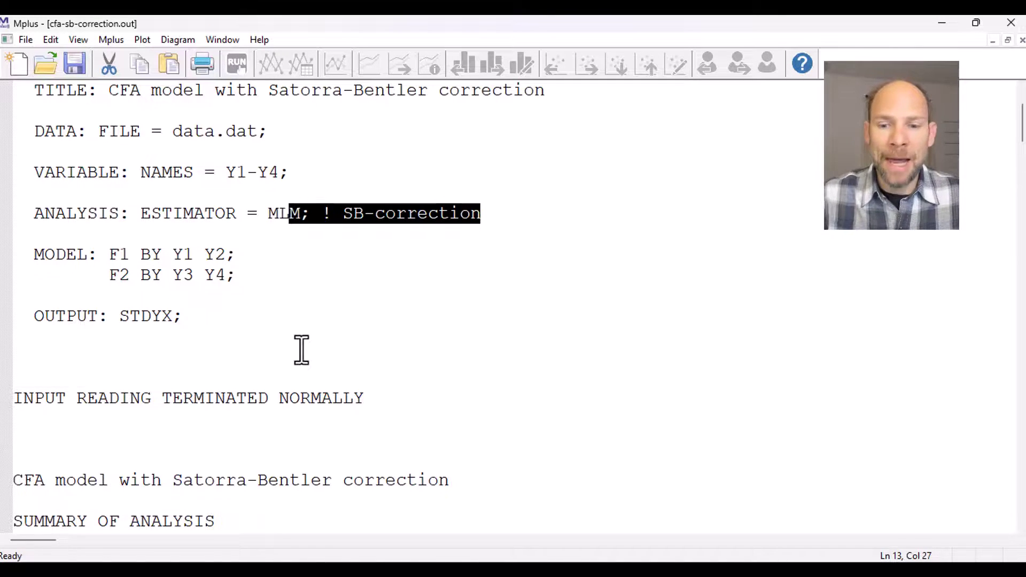
pyautogui.press('Delete')
pyautogui.write('R ')
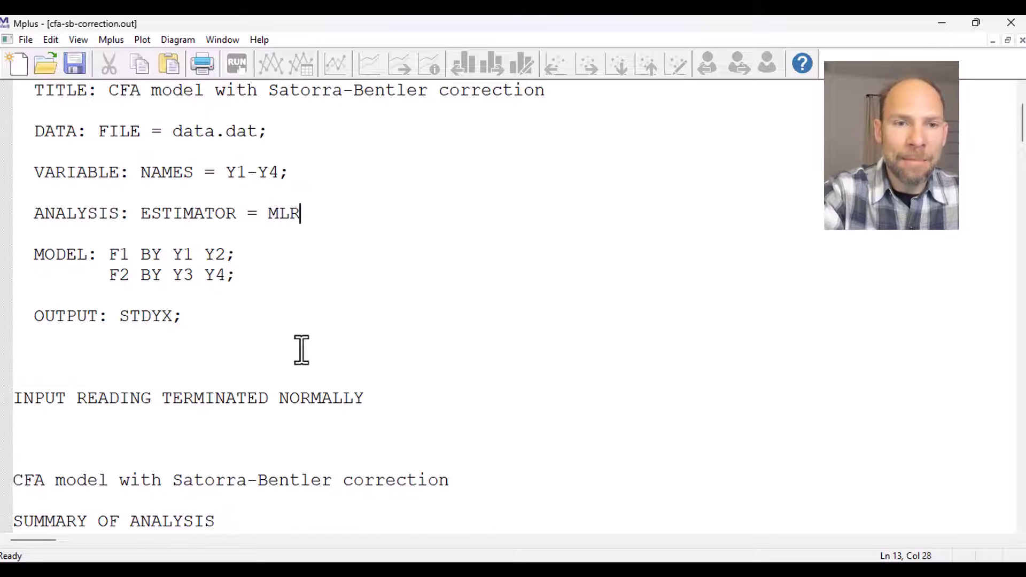
pyautogui.write('!')
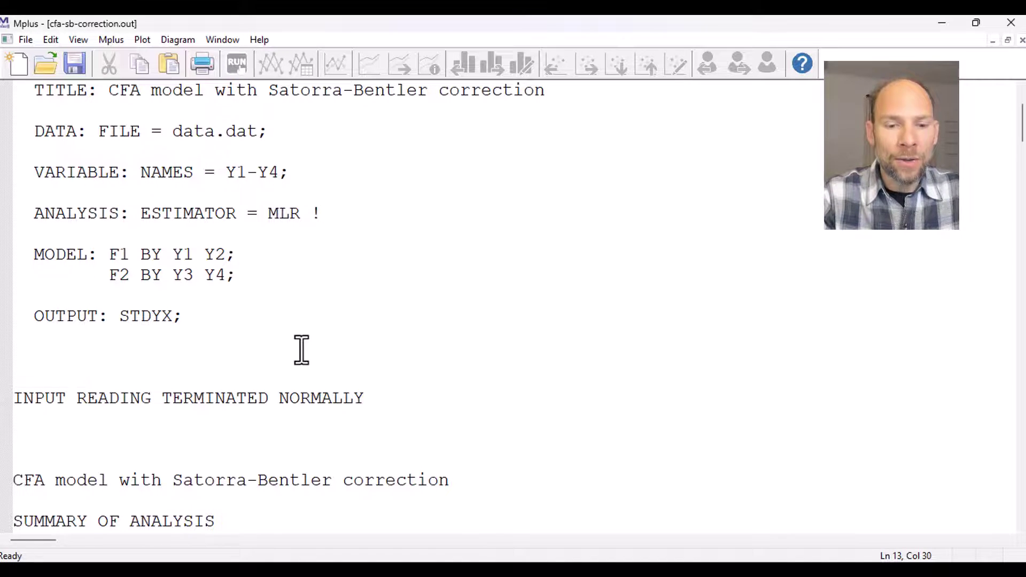
pyautogui.write(' correctio')
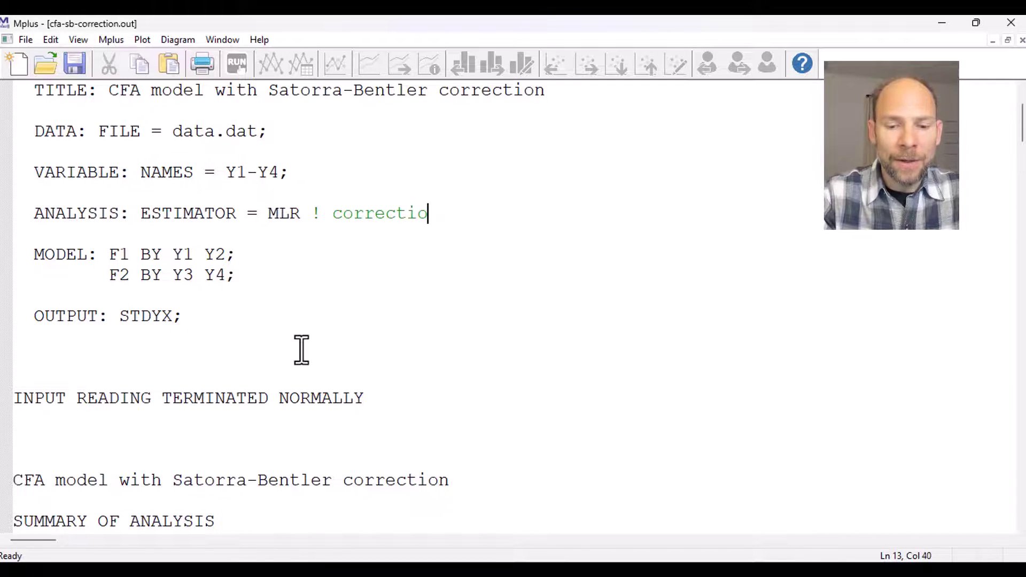
pyautogui.write('n for non-')
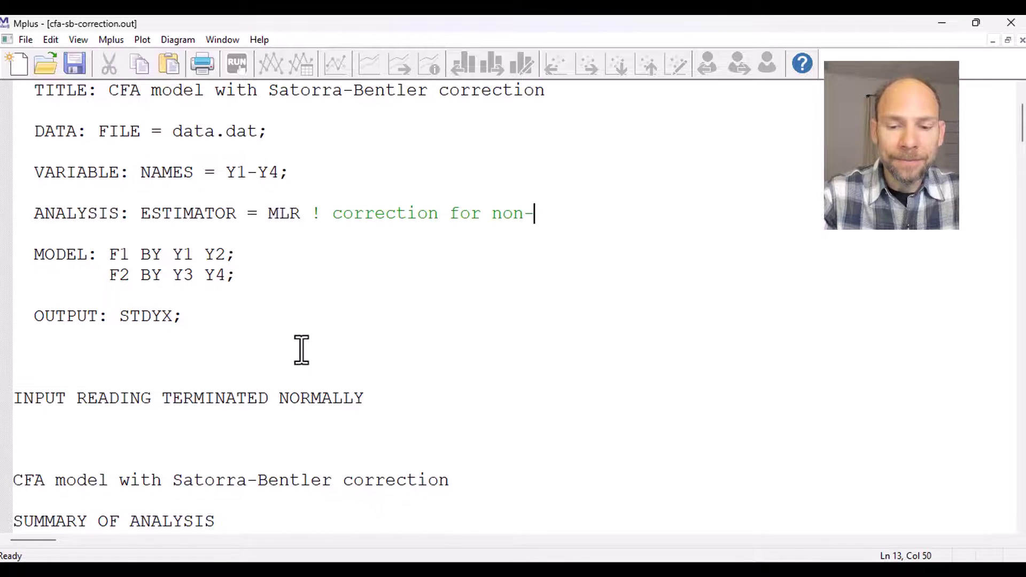
pyautogui.write('normality')
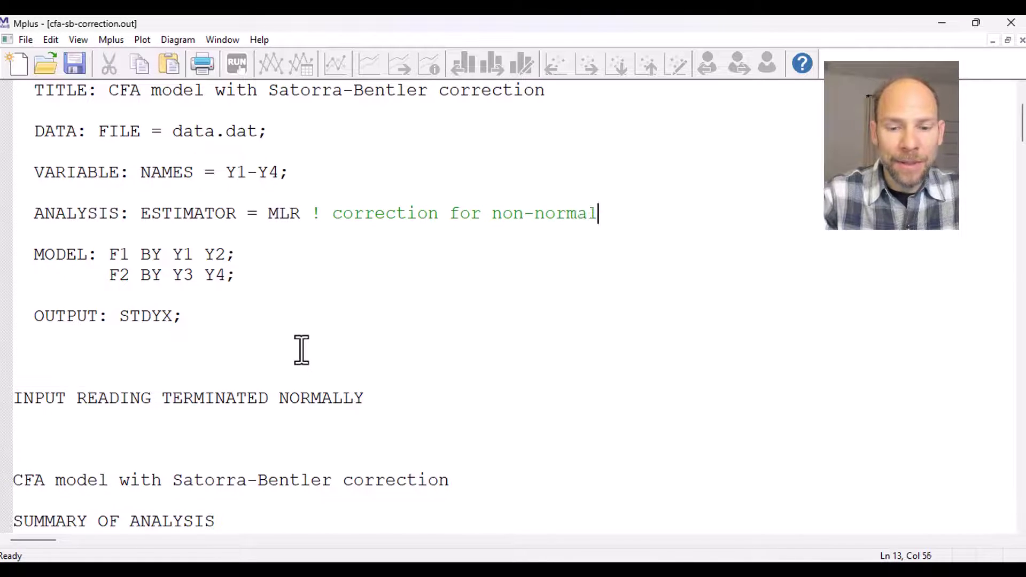